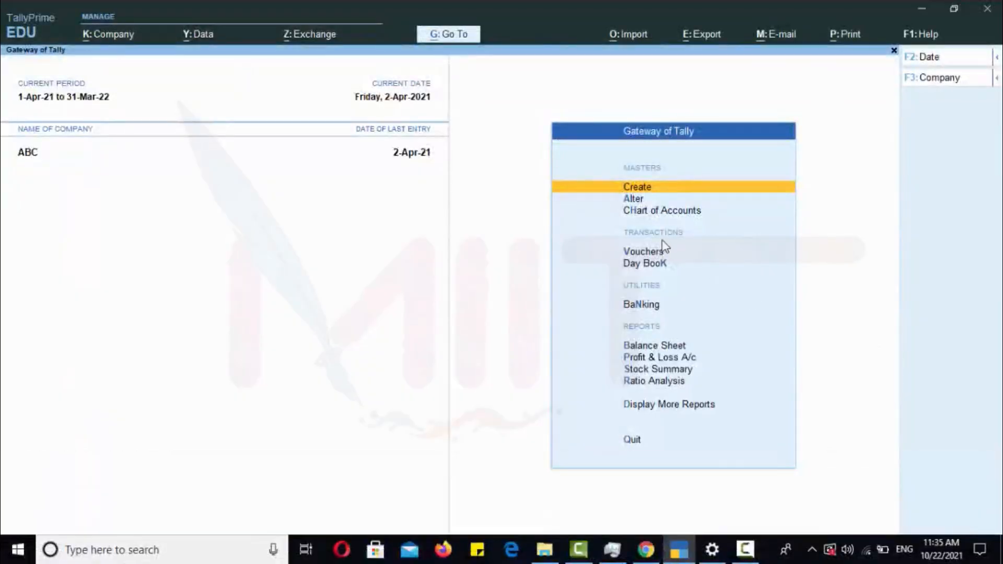
Start a Contra voucher with IDBI BANK as the account and enter Cash as the particulars for 10,000.
click(655, 253)
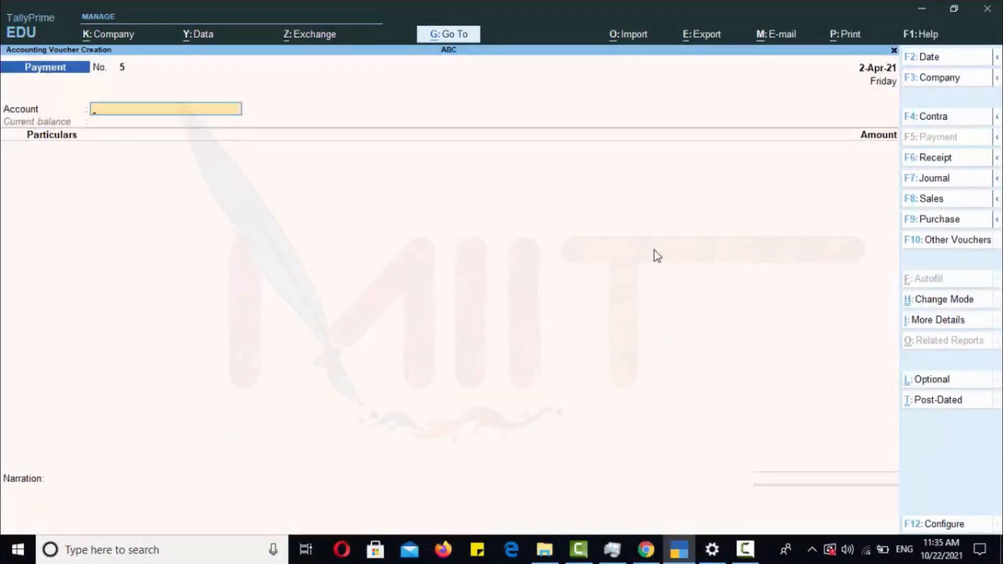
click(948, 117)
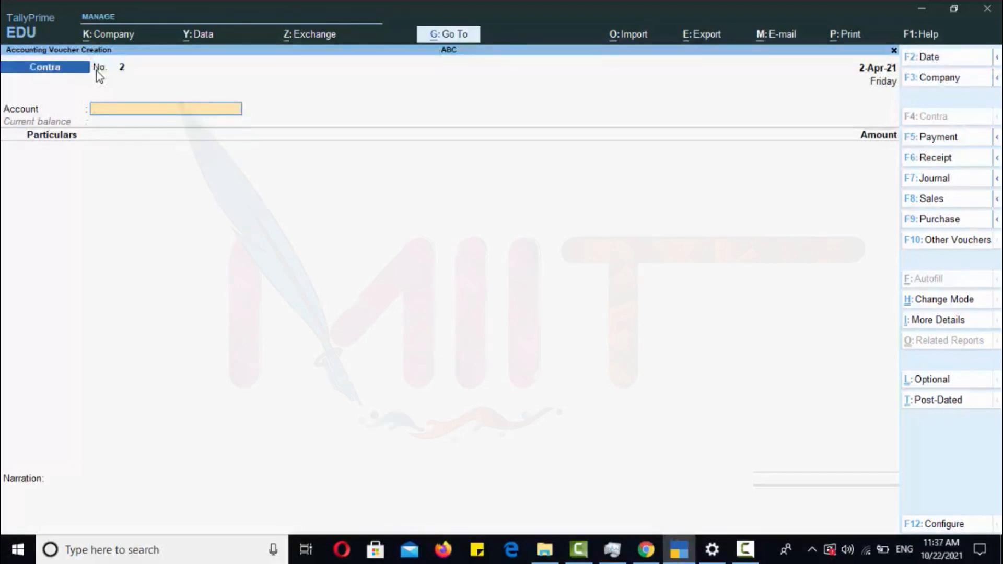
text(I)
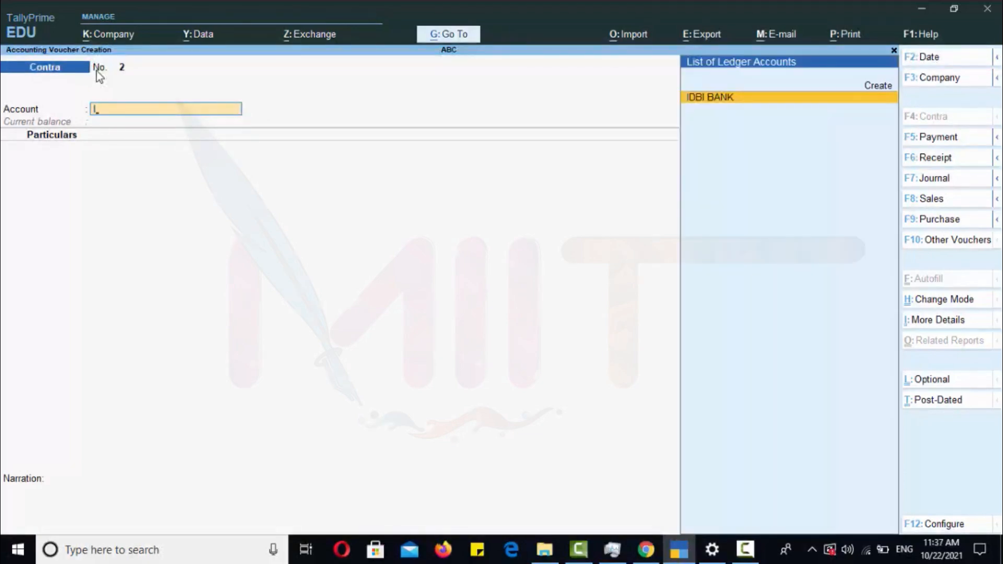
key(Return)
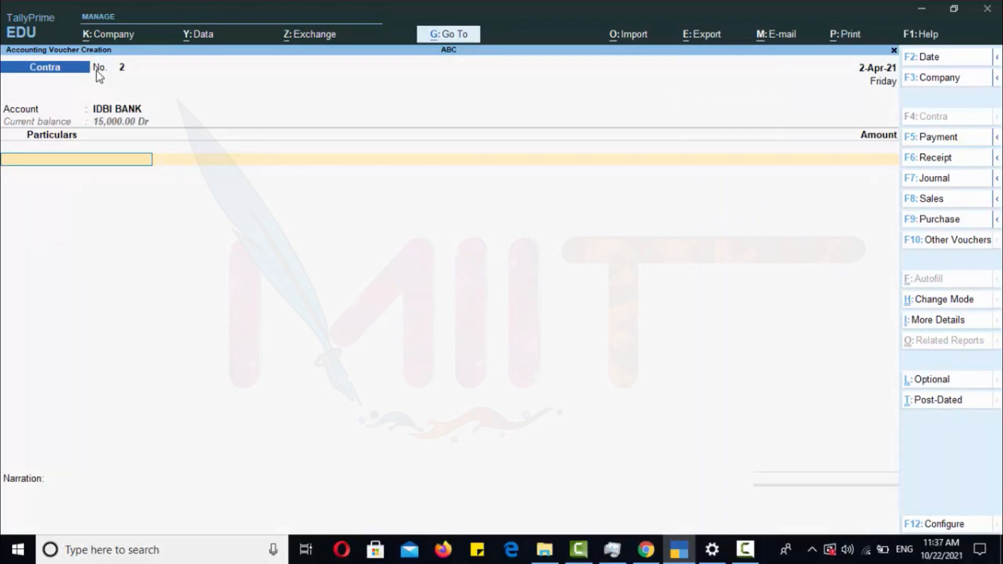
text(C)
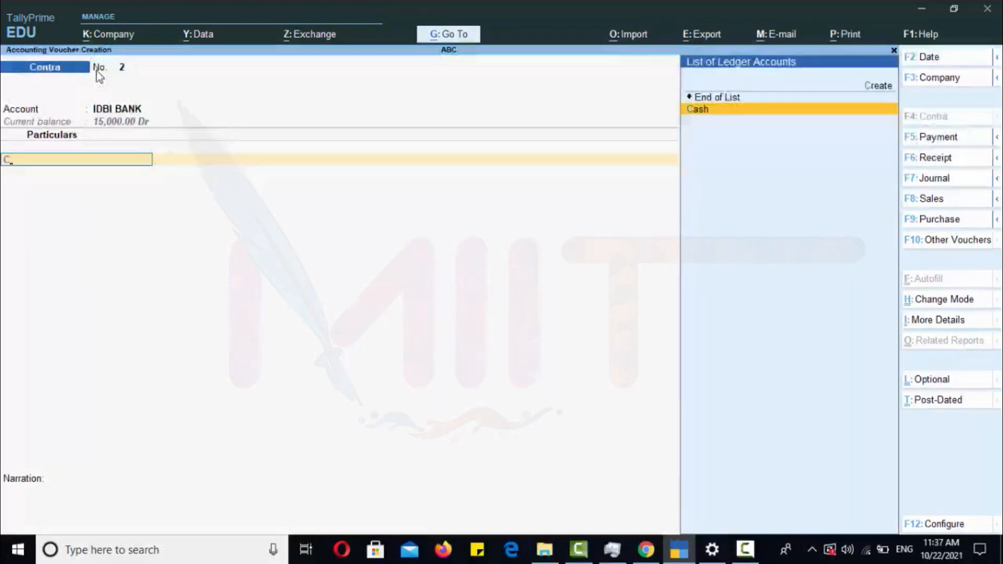
key(Return)
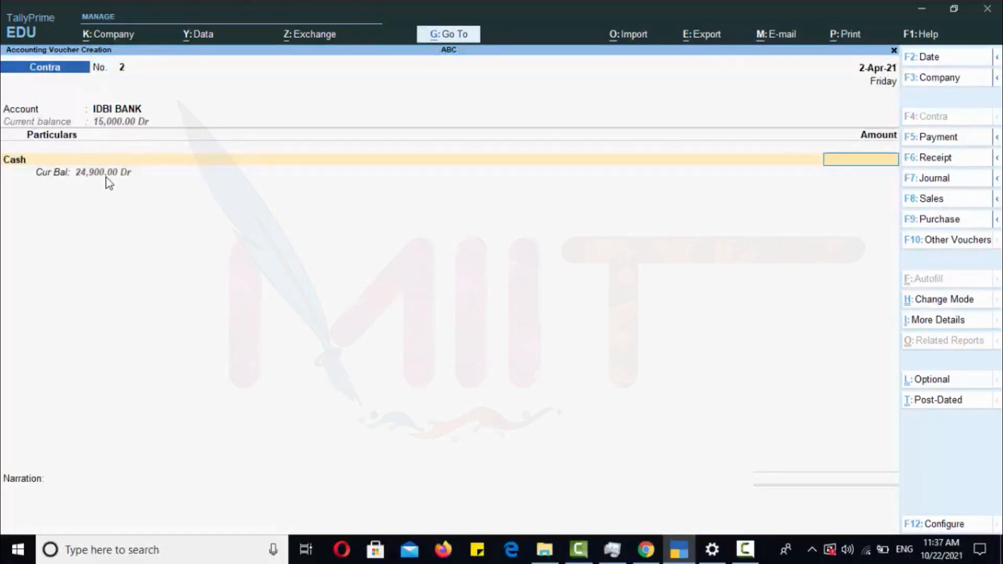
text(10000)
key(Return)
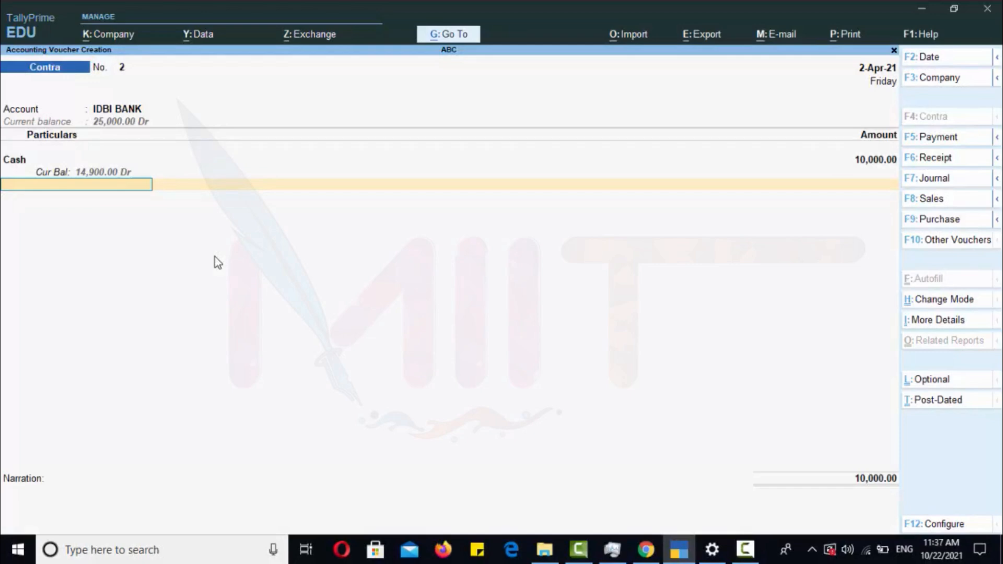
Allocate the IDBI BANK amount as cash with 5 notes of 2000, leave the narration blank, and save the voucher.
key(Return)
key(Return)
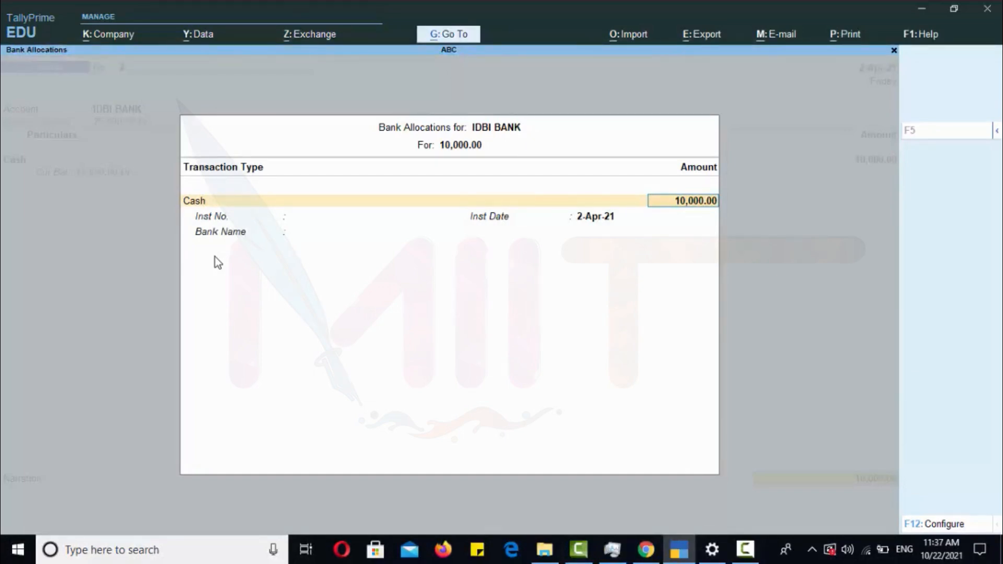
key(Return)
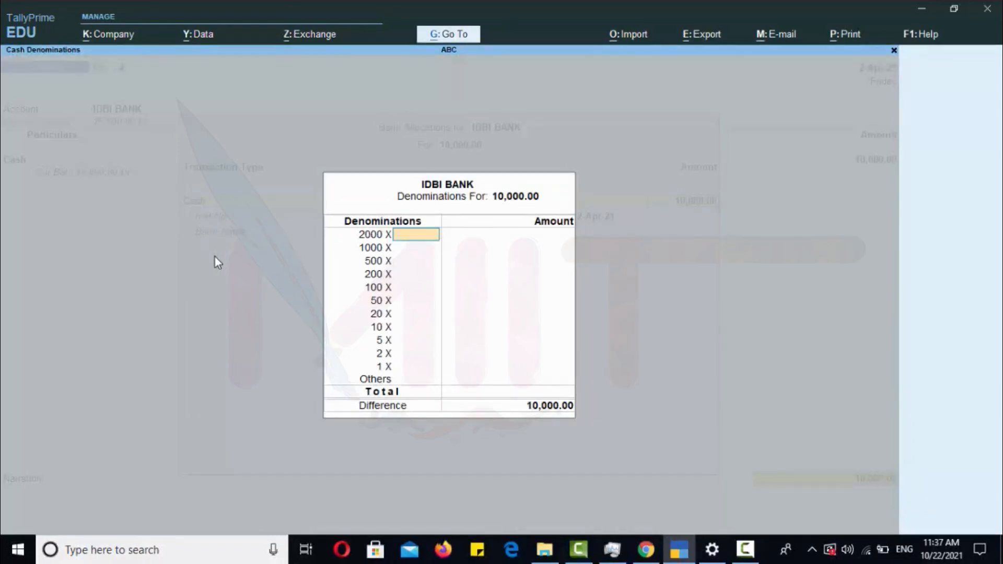
text(5)
key(Return)
key(Return)
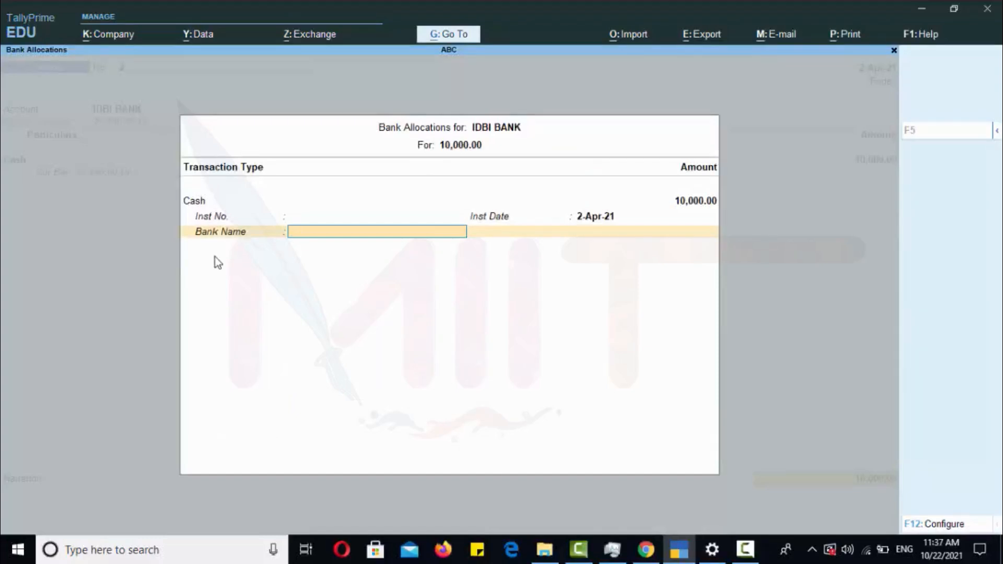
key(Return)
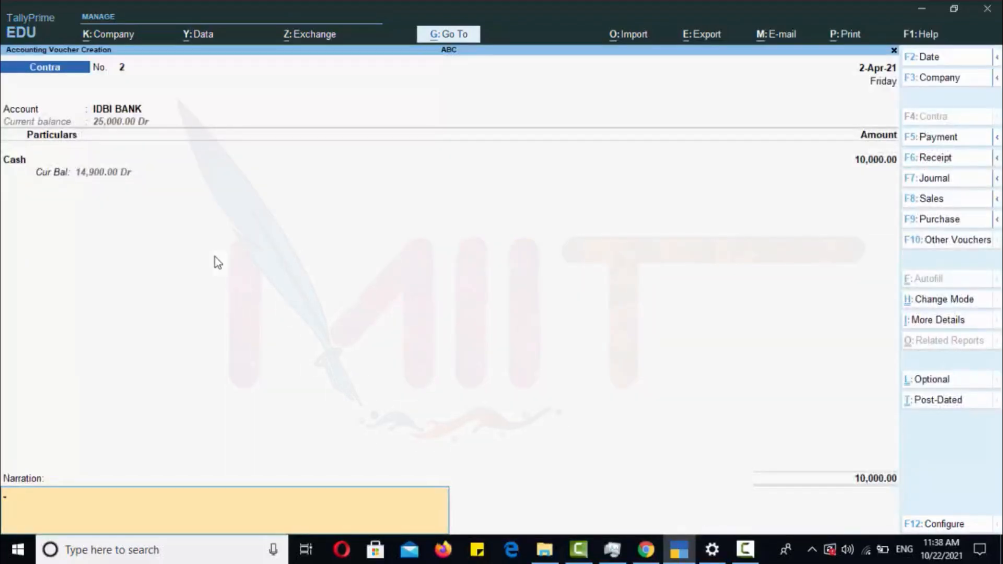
key(Return)
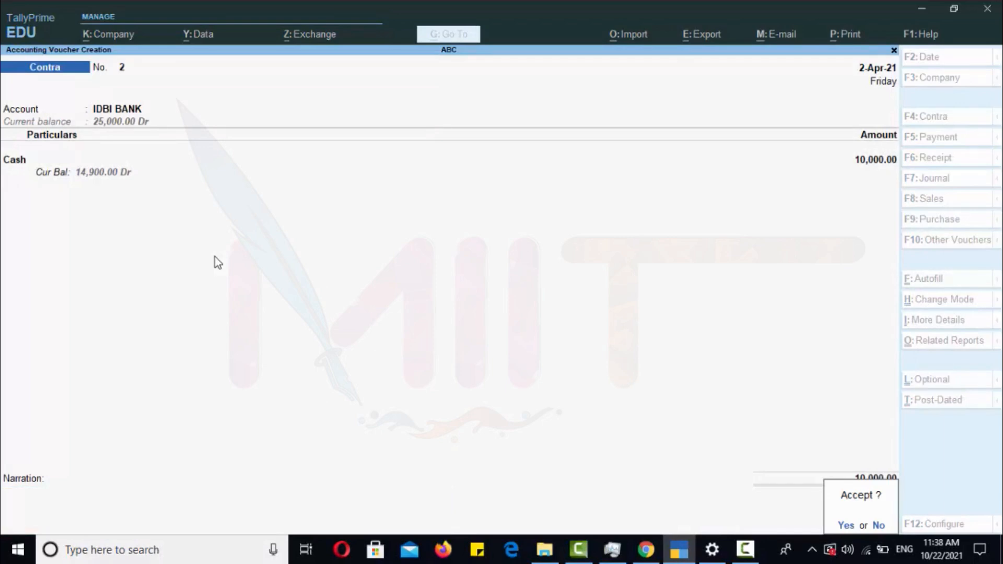
key(y)
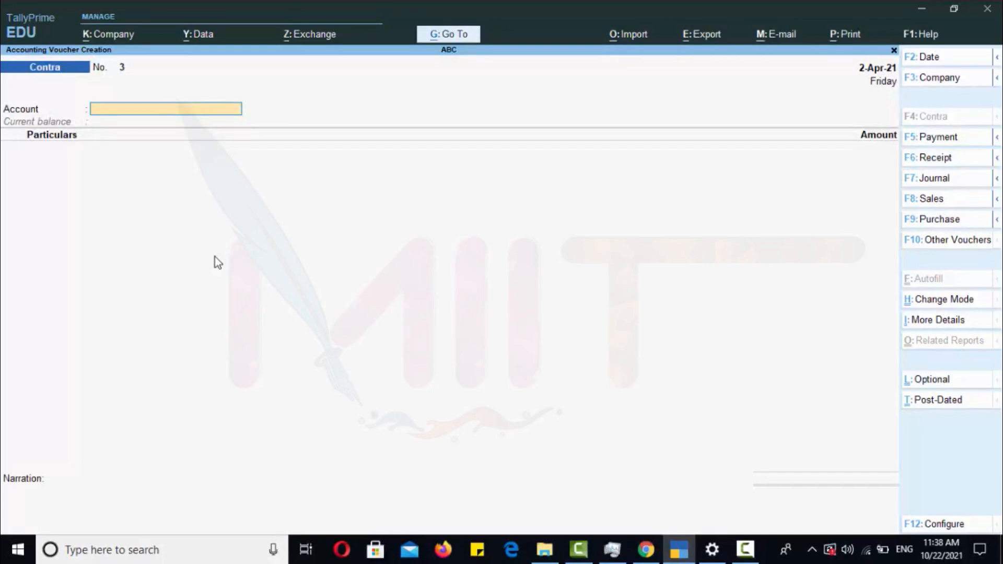
Fill the next Contra voucher with Cash as the account and IDBI BANK as the particulars for 5,000.
text(C)
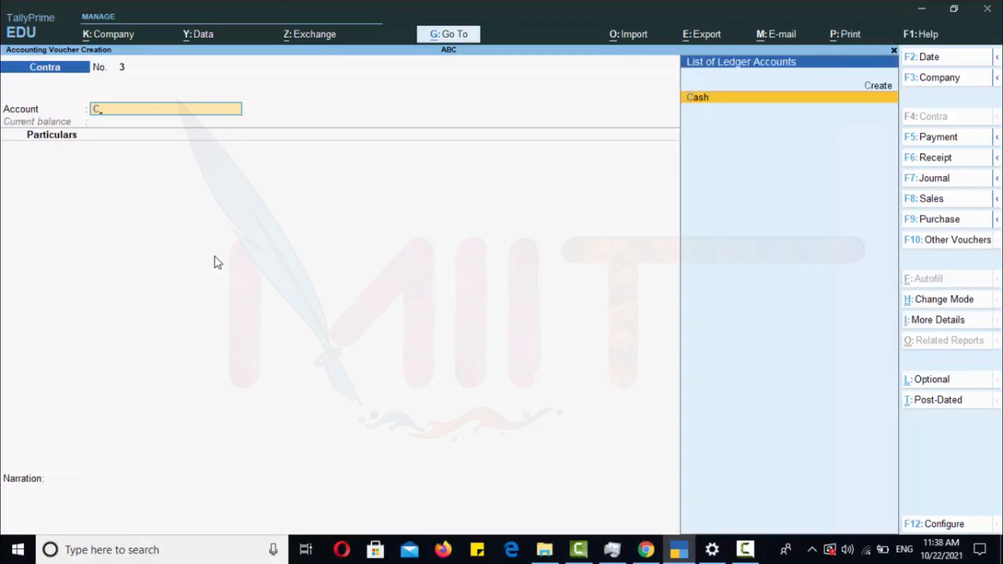
key(Return)
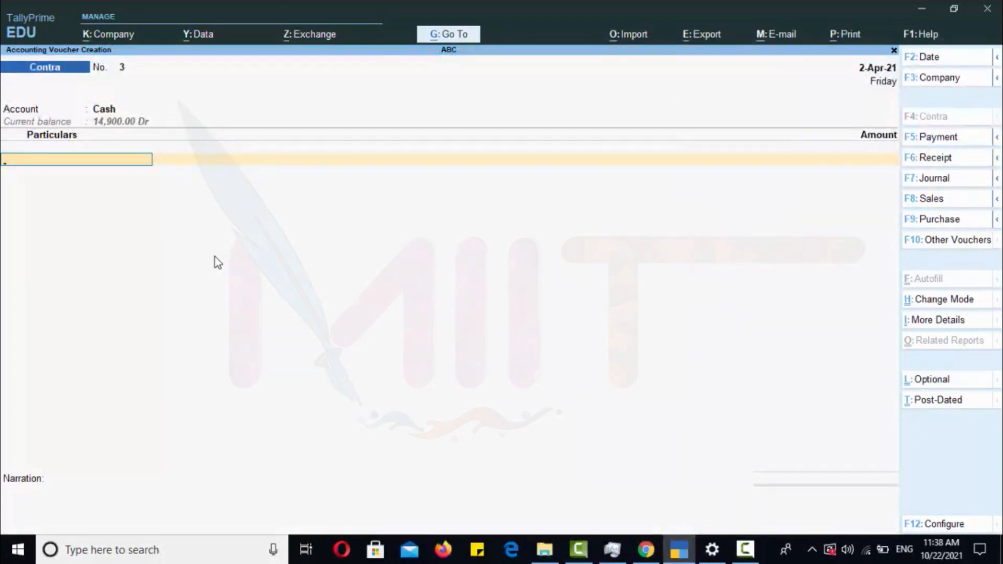
text(I)
key(Return)
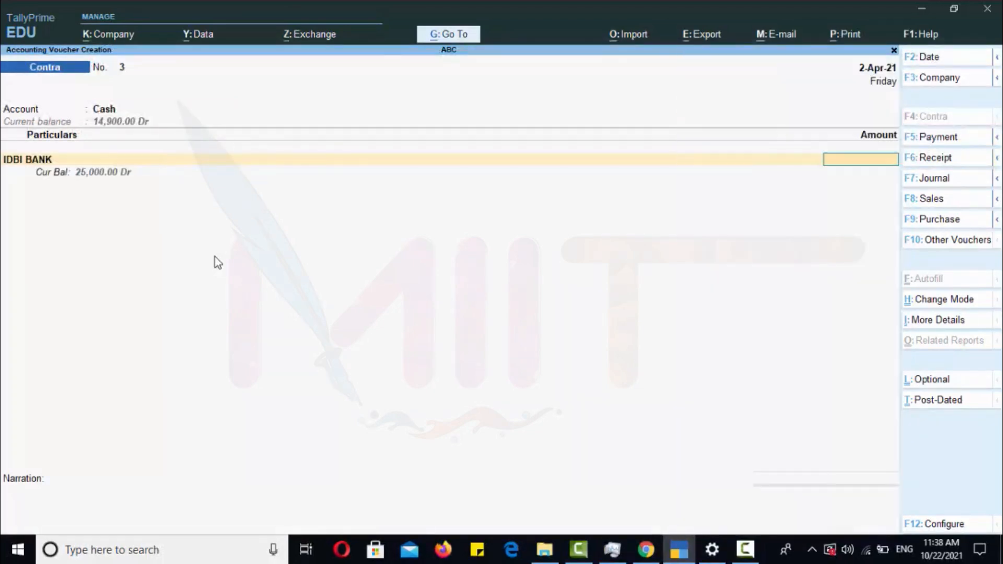
text(5000)
key(Return)
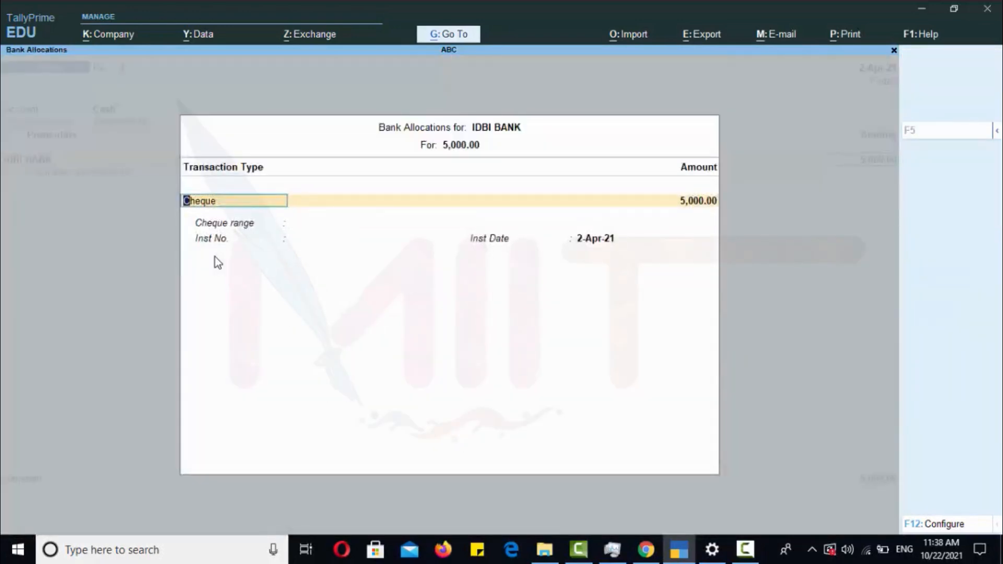
Allocate the 5,000 as a cheque with instrument number IDBI33433 dated 2-Apr-21, and save the voucher without narration.
key(Return)
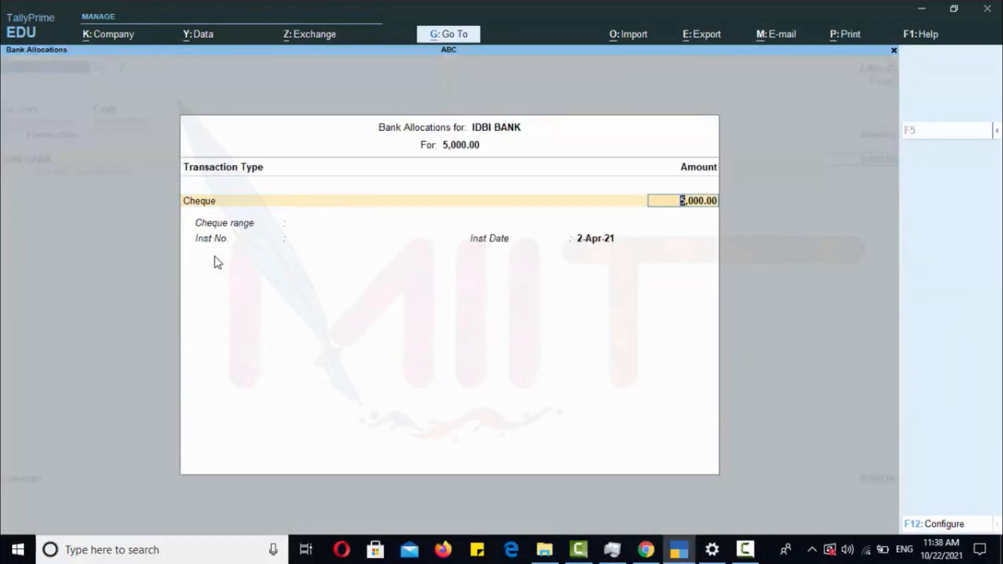
key(Return)
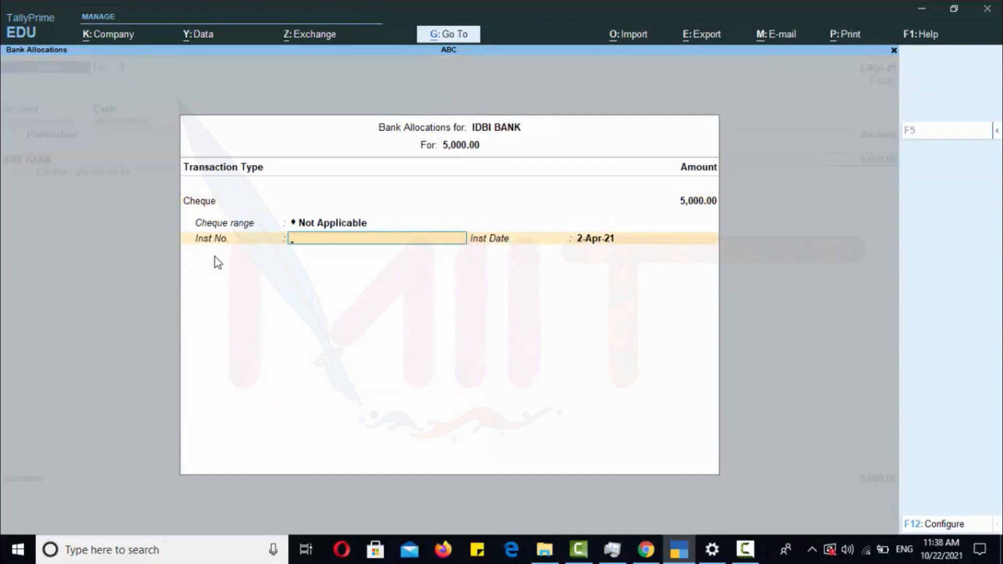
text(IDBI33433)
key(Return)
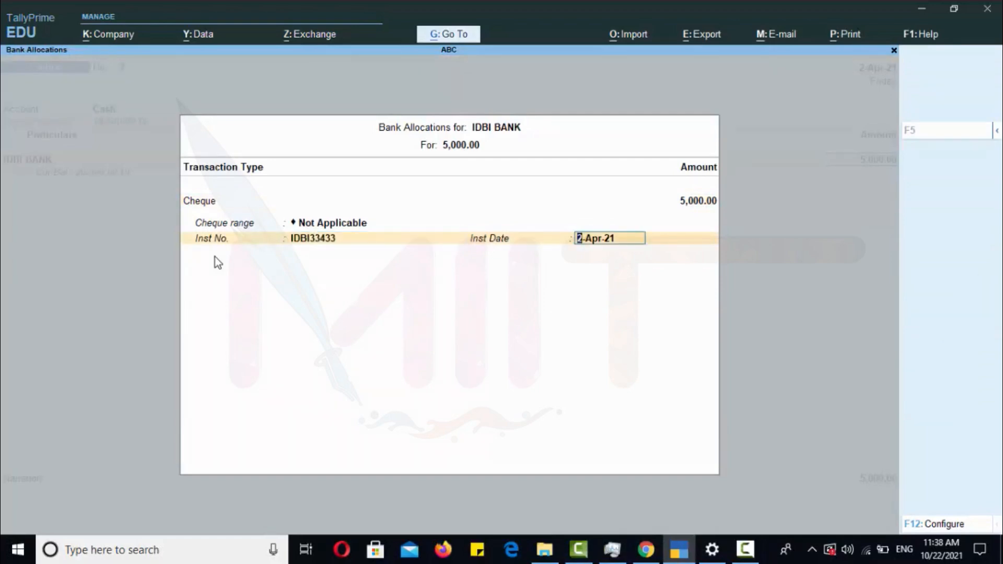
key(Return)
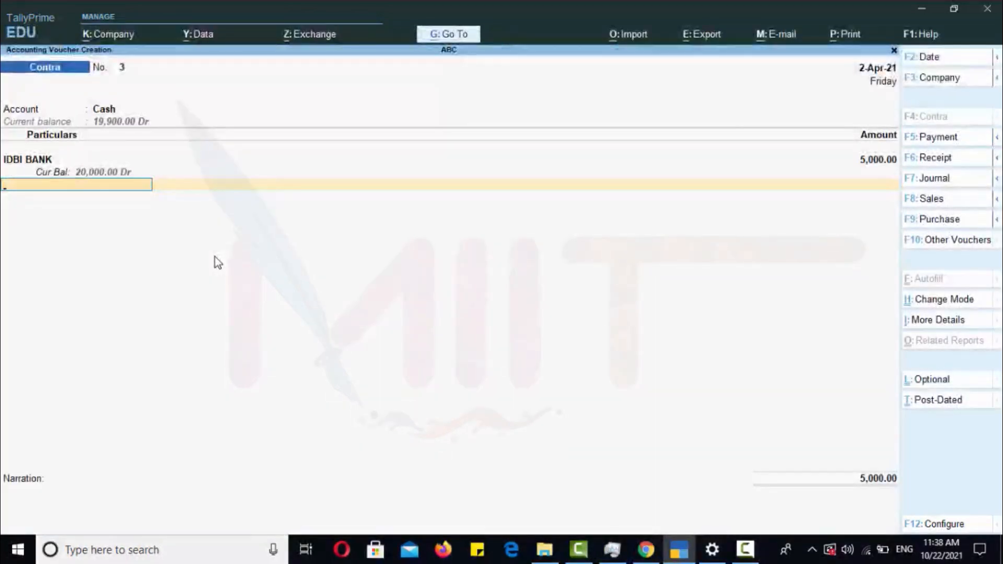
key(Return)
key(Return)
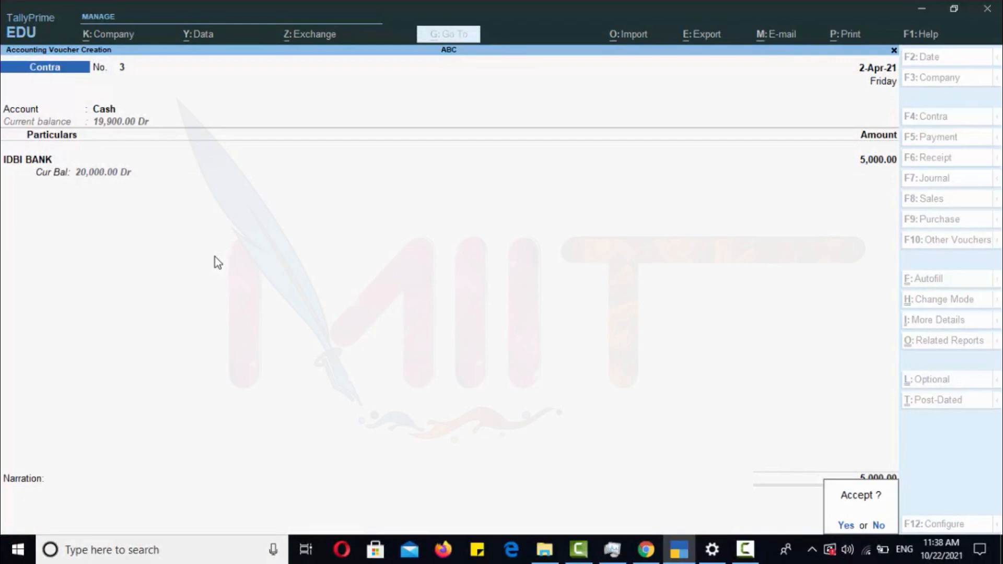
key(Return)
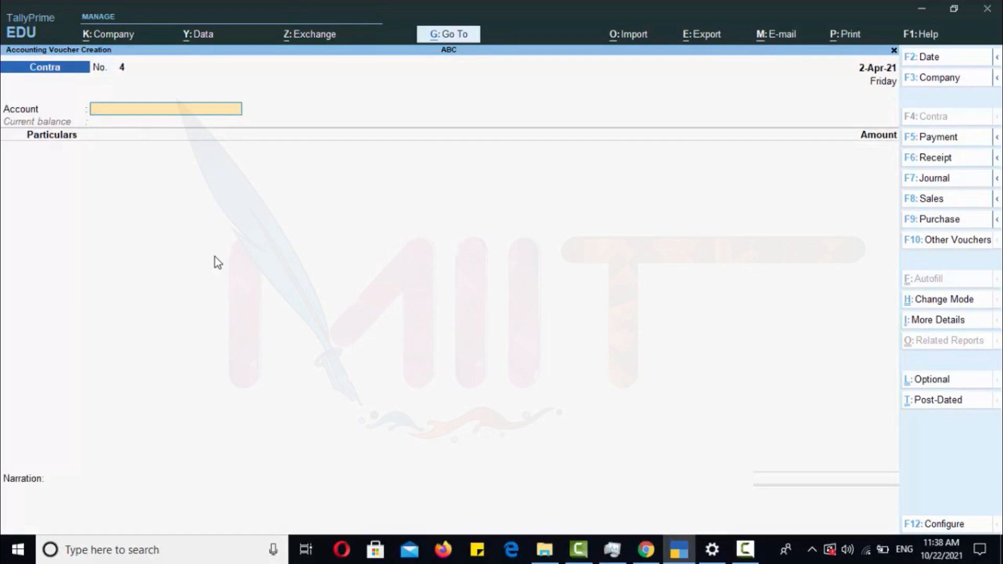
Quit voucher creation and open the Day Book.
key(Escape)
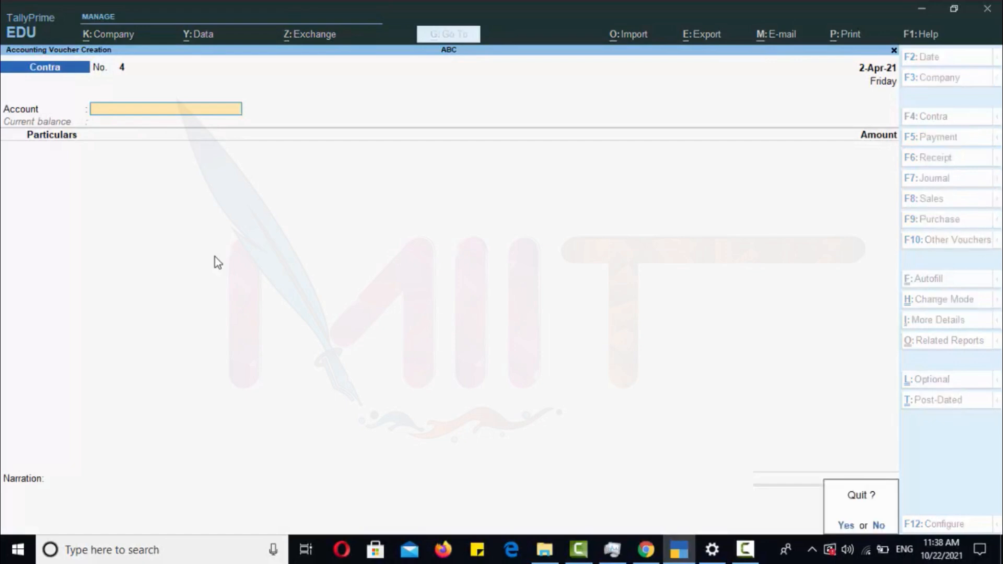
key(Return)
key(Down)
key(Return)
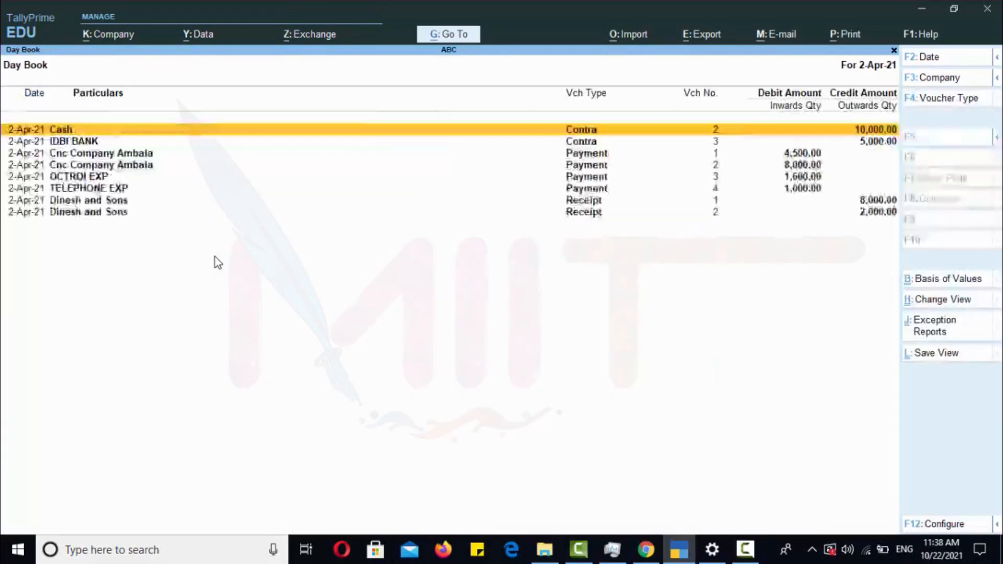
Review the Contra entries in the Day Book, open voucher No. 2 to inspect it, and close it without changes.
key(Down)
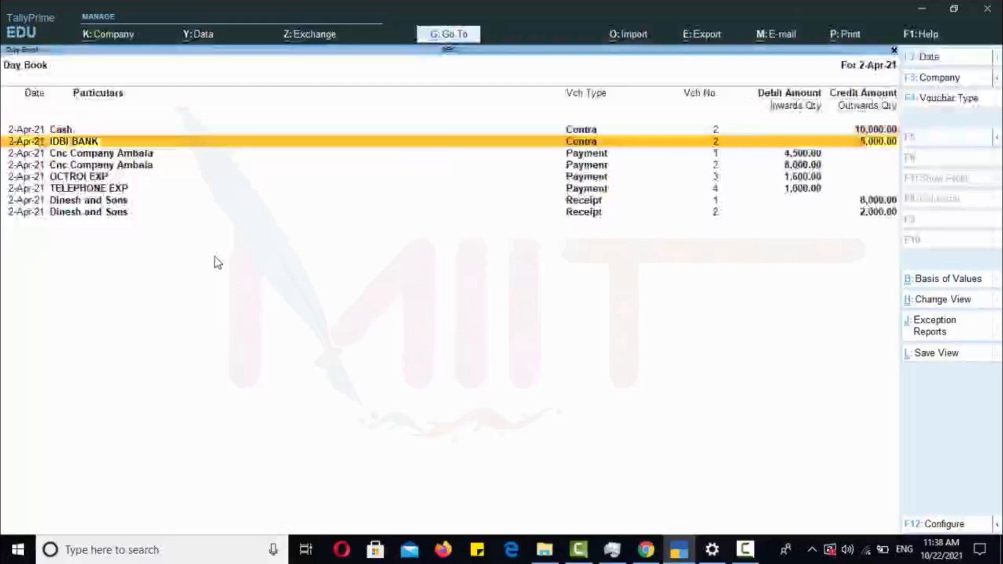
key(Down)
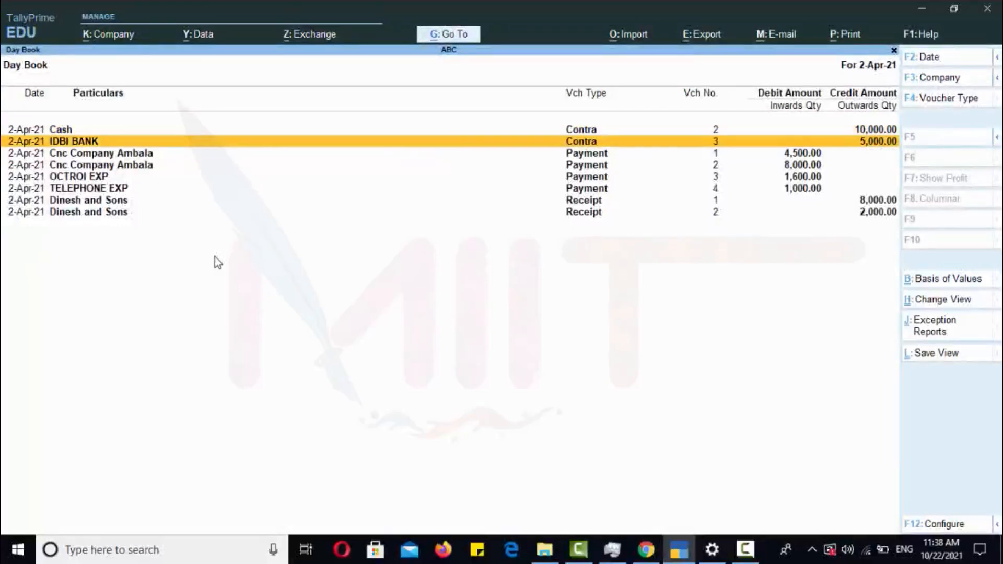
key(Up)
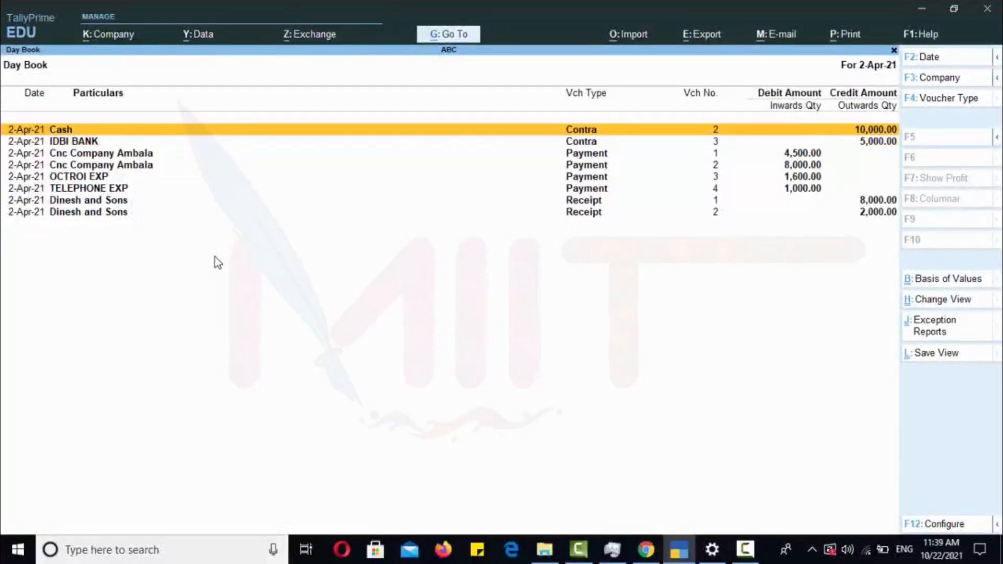
key(Return)
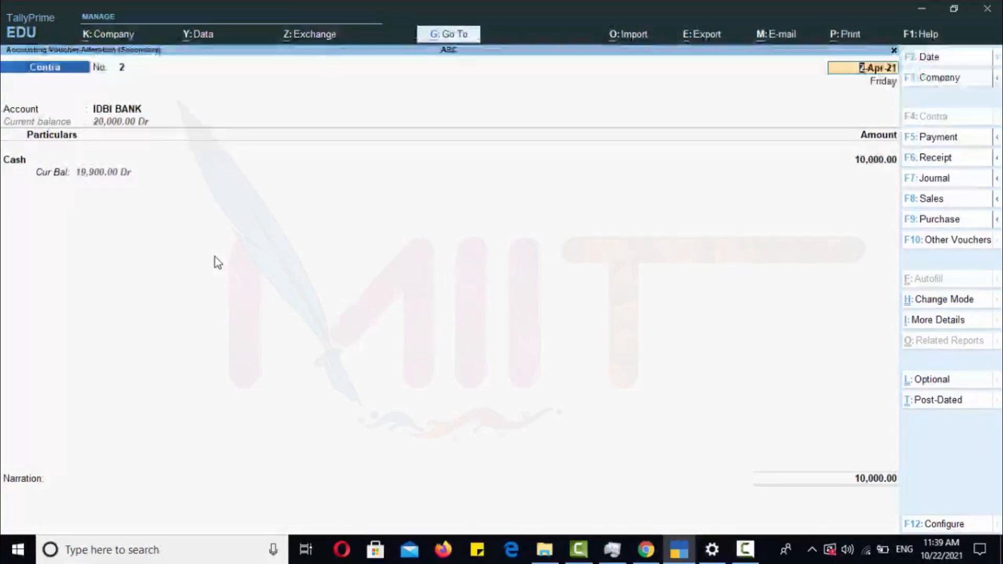
key(Escape)
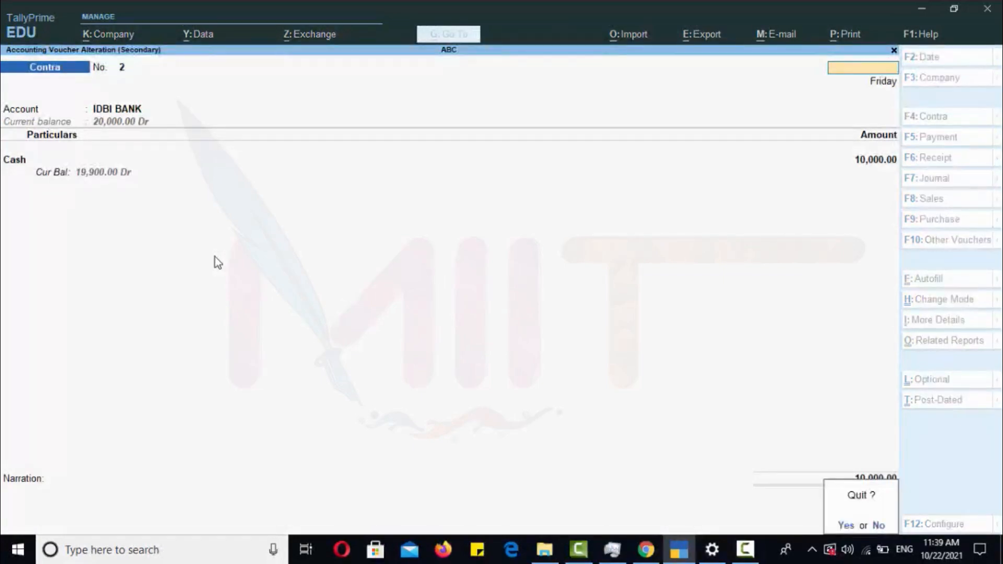
key(y)
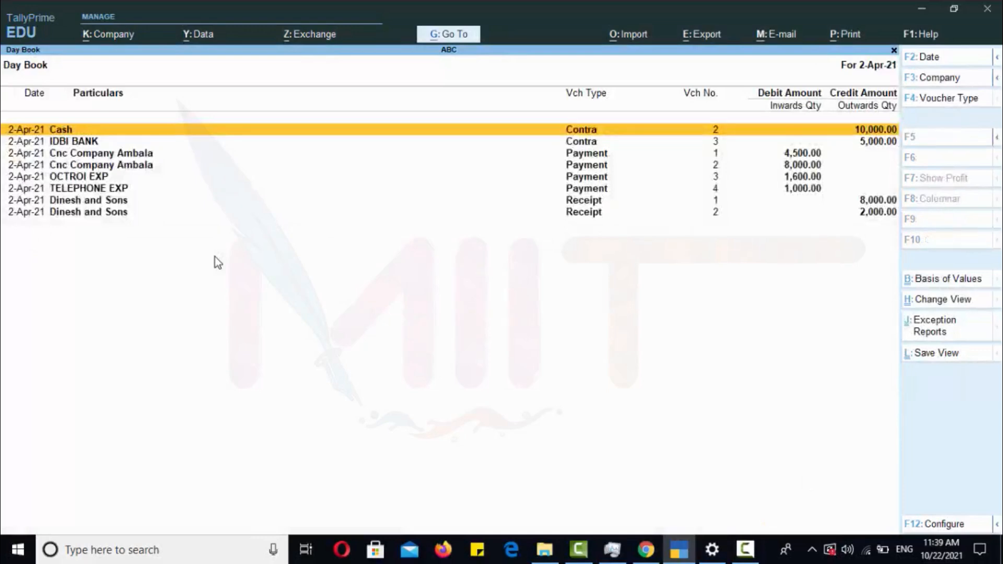